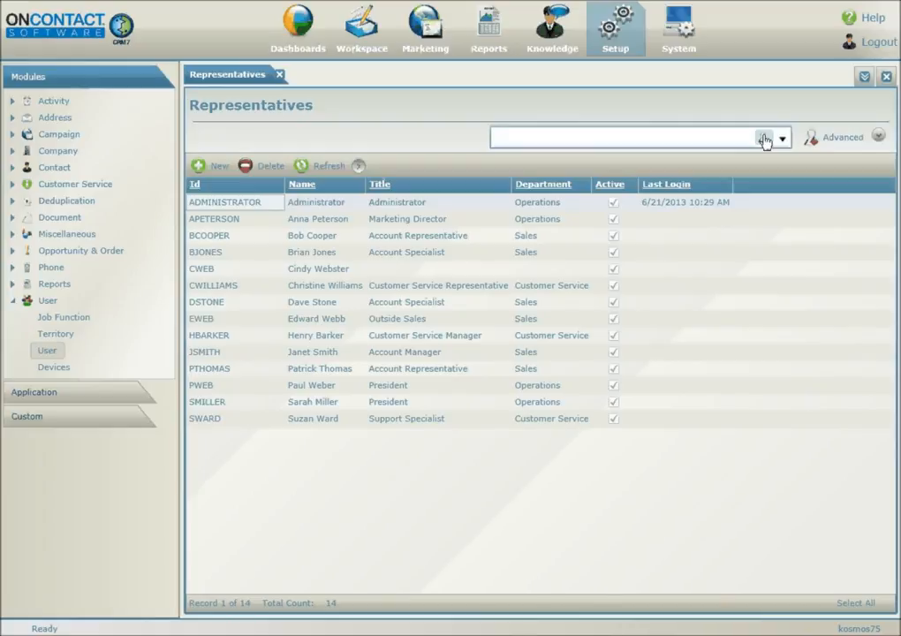
# - Filter the Representatives list by an existing representative's user ID, then select the search text
pyautogui.click(682, 139)
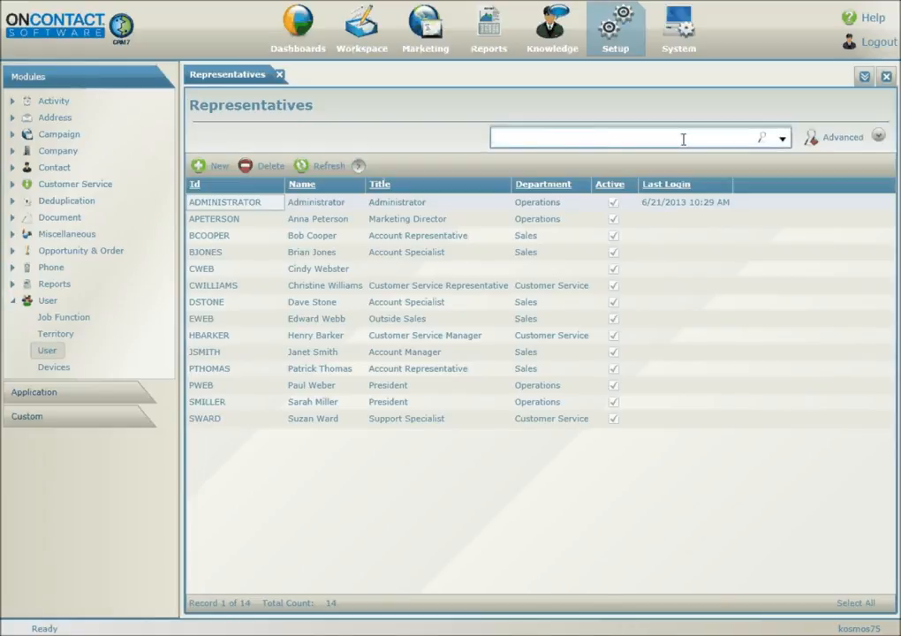
pyautogui.press('Return')
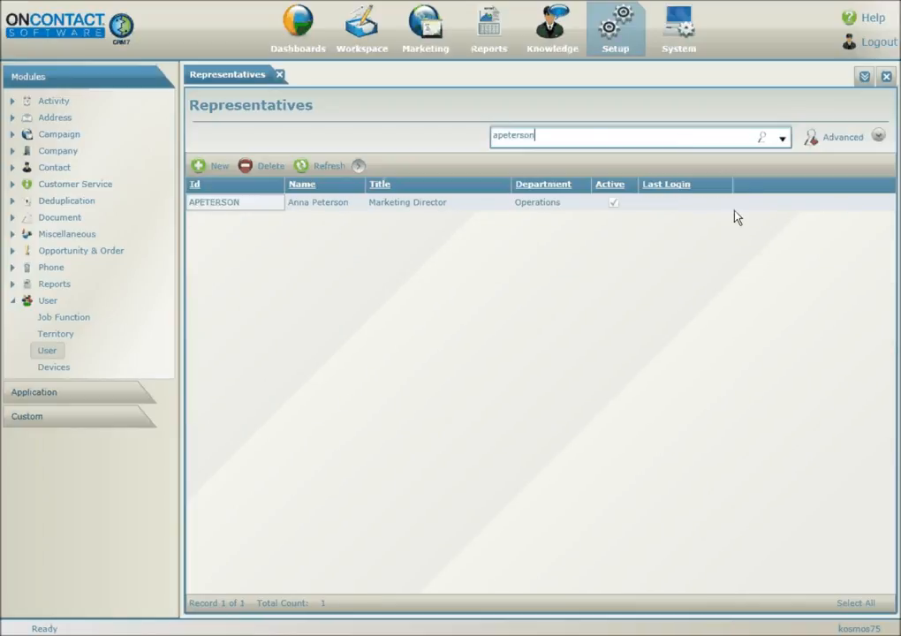
pyautogui.moveTo(587, 141); pyautogui.dragTo(444, 160)
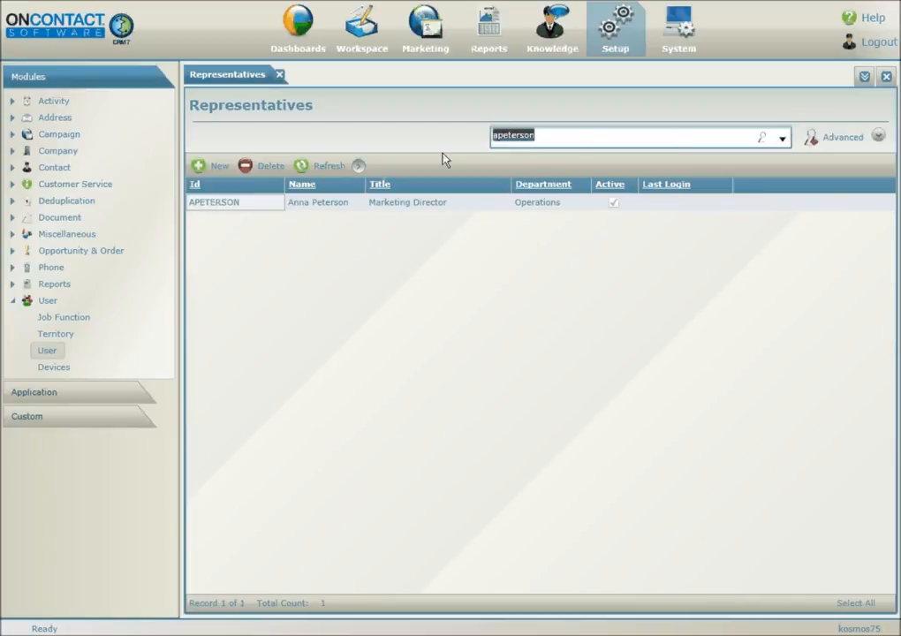
# - Start a new representative record and enter its user code
pyautogui.click(217, 167)
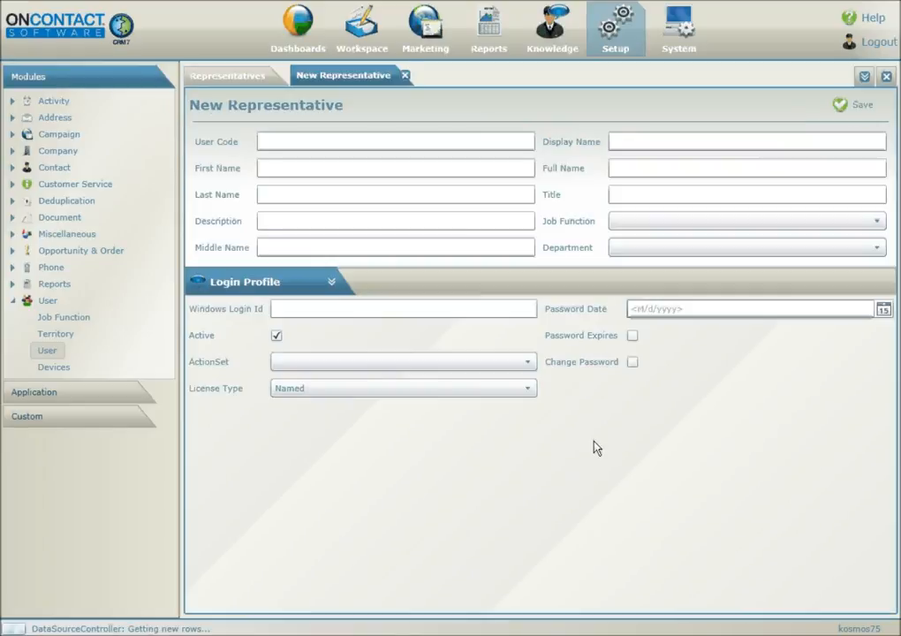
pyautogui.click(313, 143)
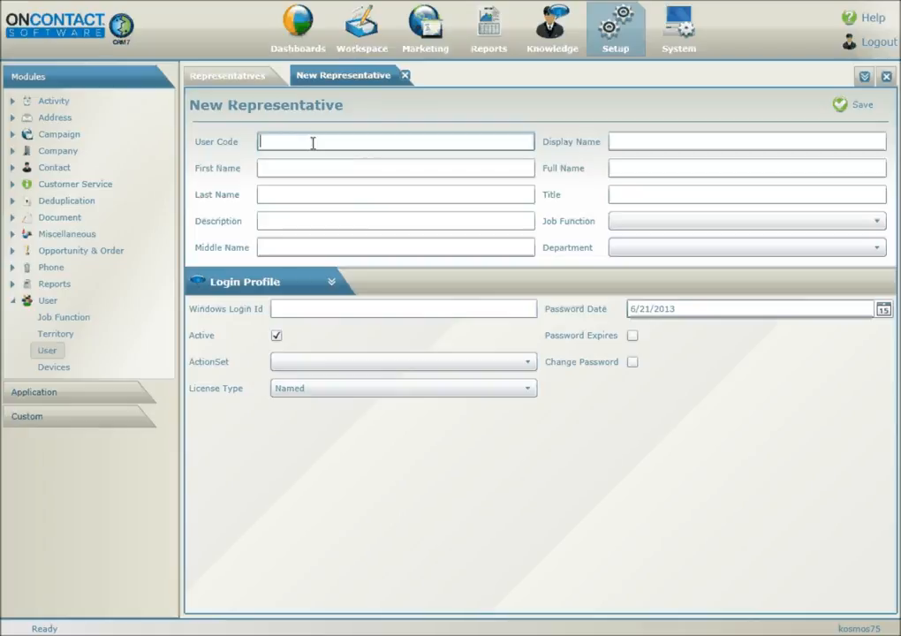
# - Fill in the representative's display name, first name and last name
pyautogui.press('Tab')
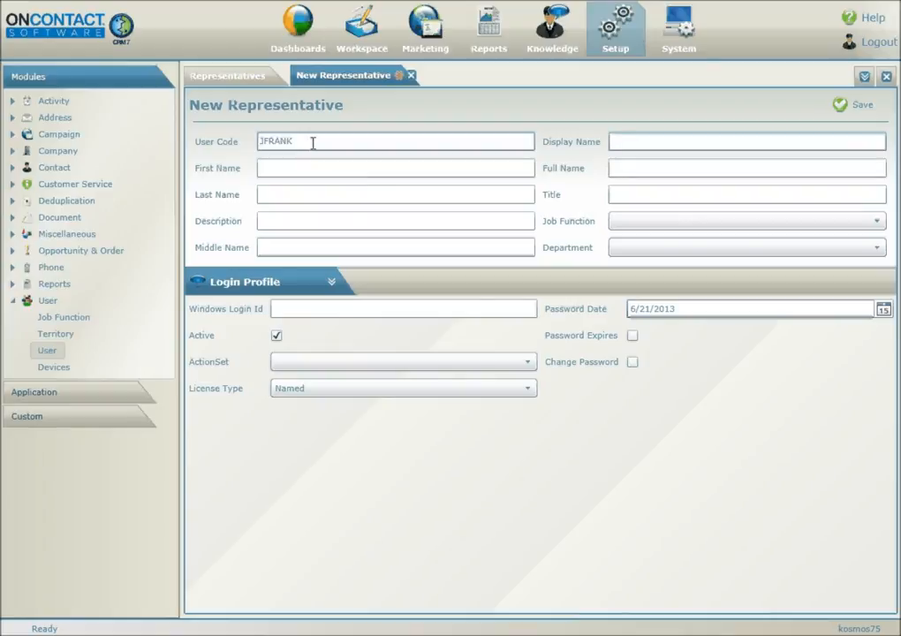
pyautogui.press('Tab')
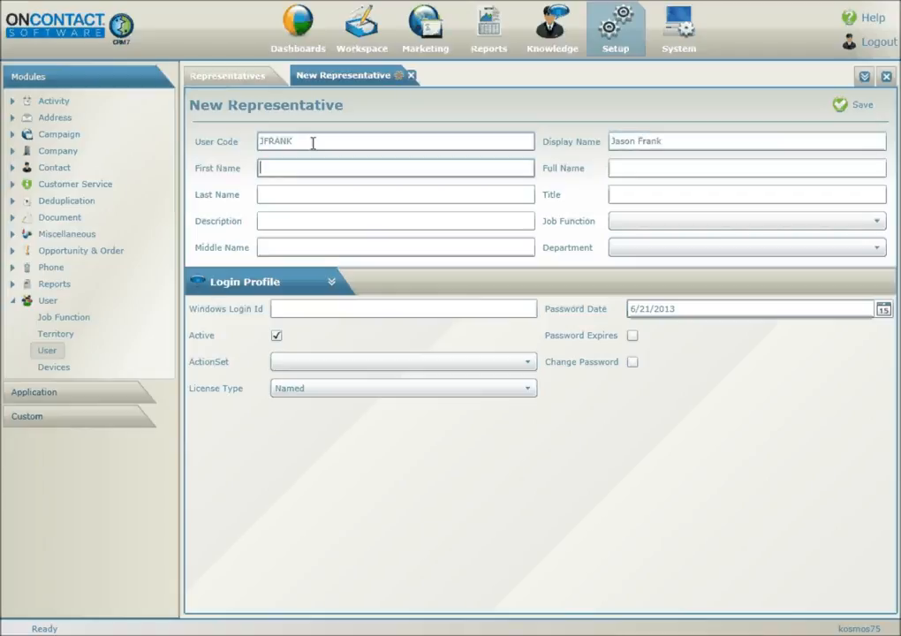
pyautogui.press('Tab')
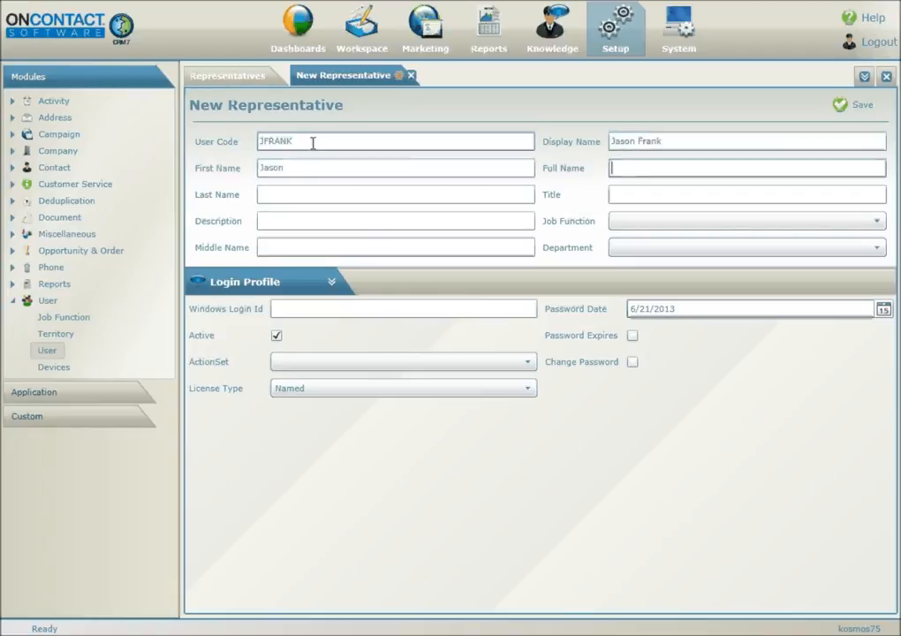
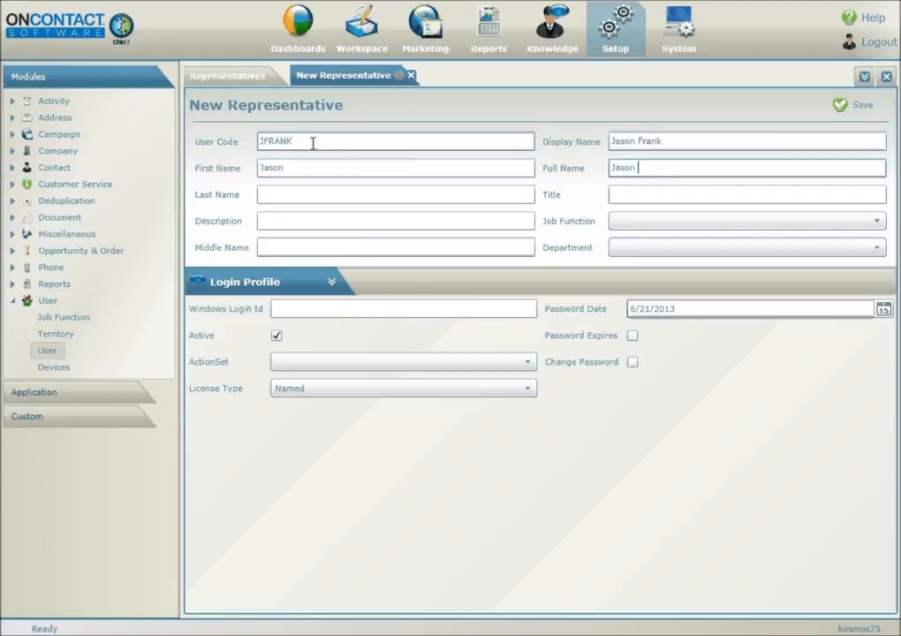
pyautogui.press('Tab')
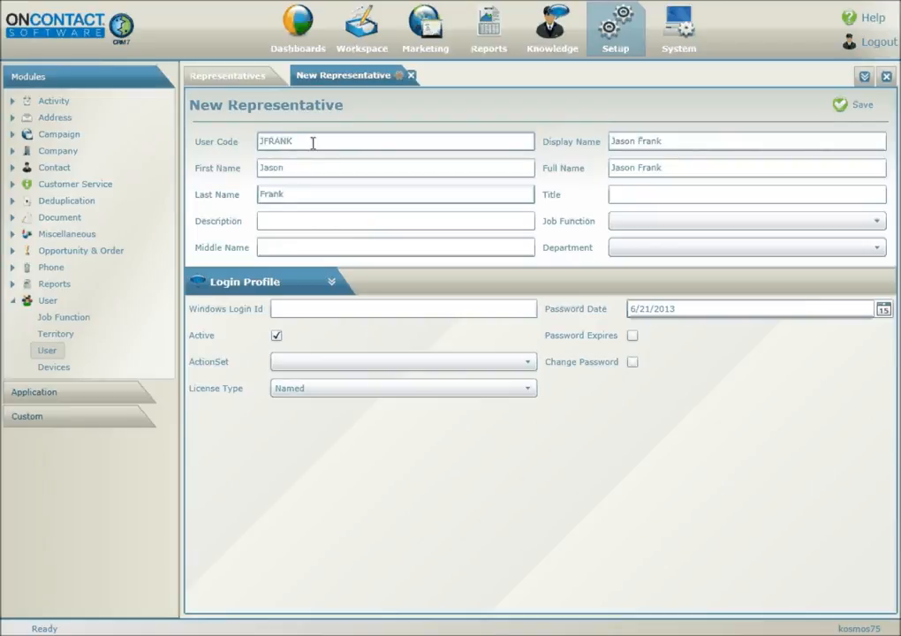
pyautogui.click(627, 196)
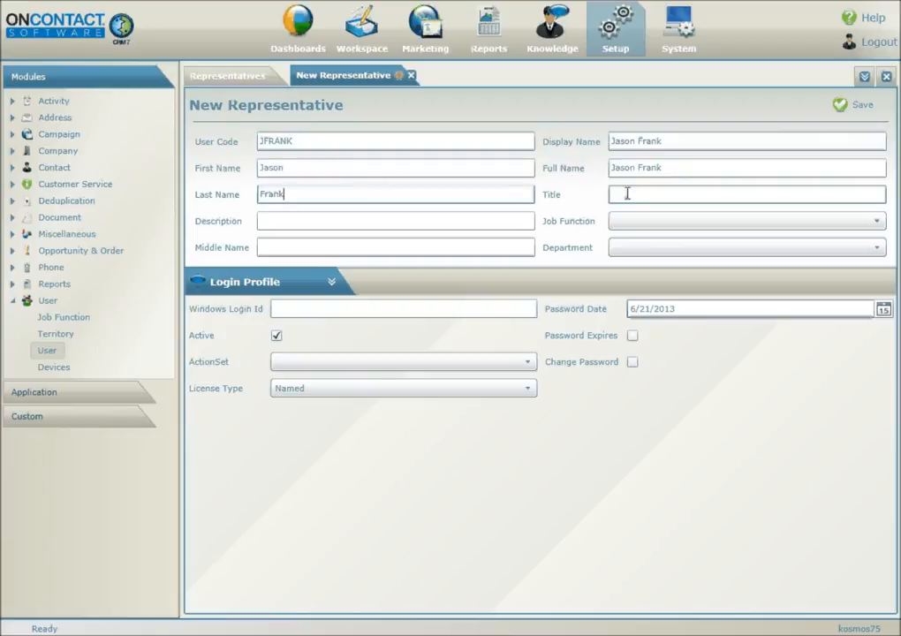
# - Assign the Sales and Marketing action set, keeping the license type as Named
pyautogui.click(627, 196)
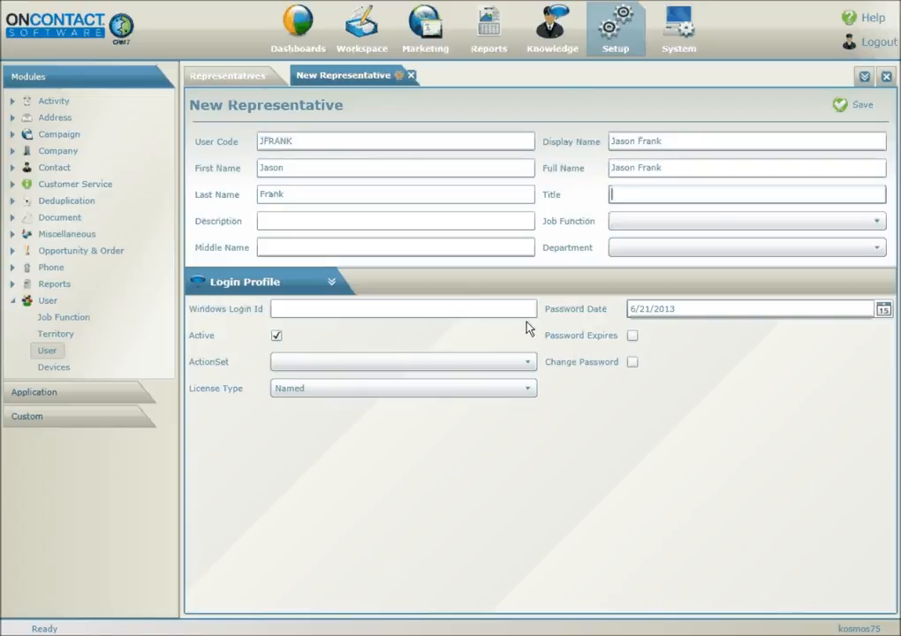
pyautogui.click(508, 362)
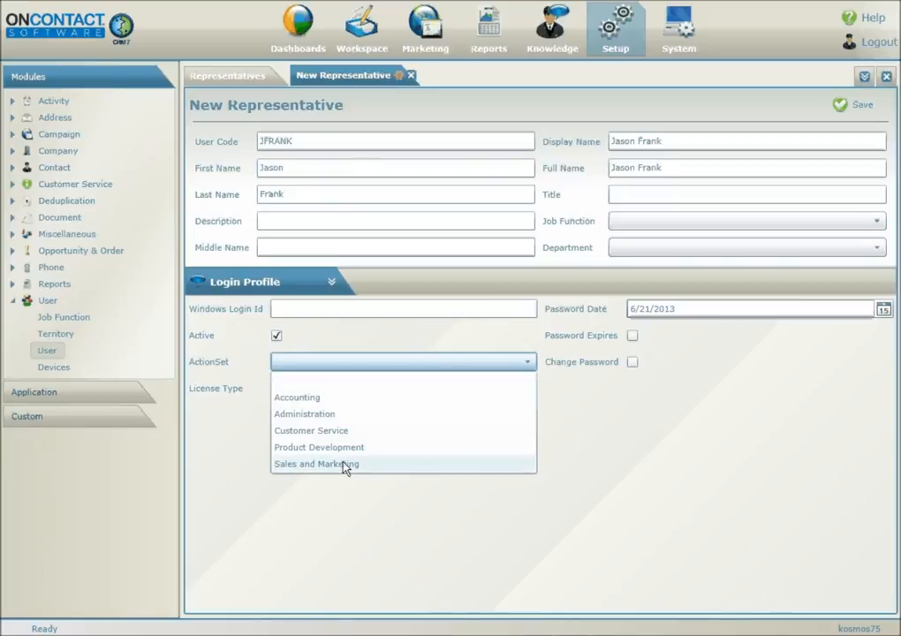
pyautogui.click(345, 465)
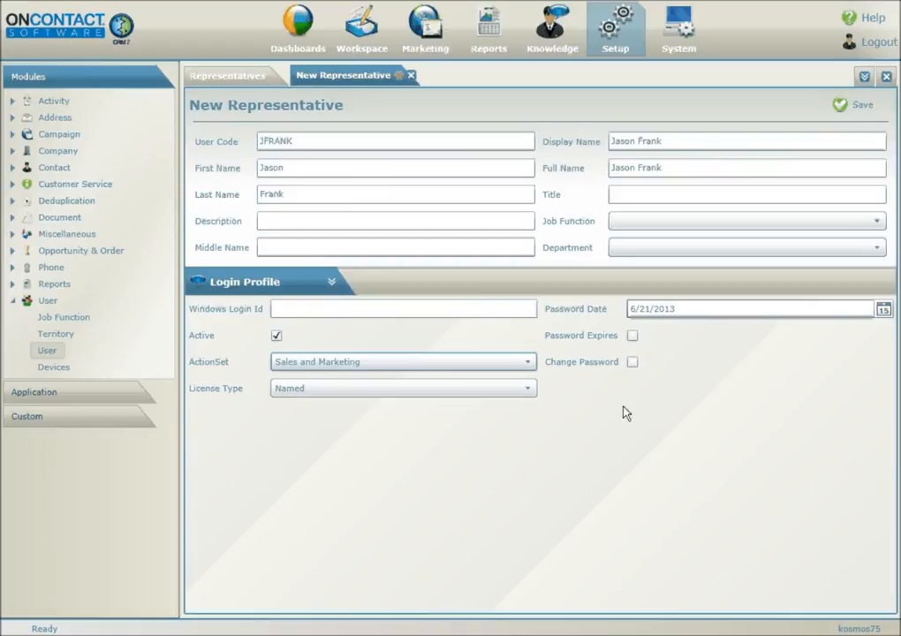
pyautogui.click(408, 392)
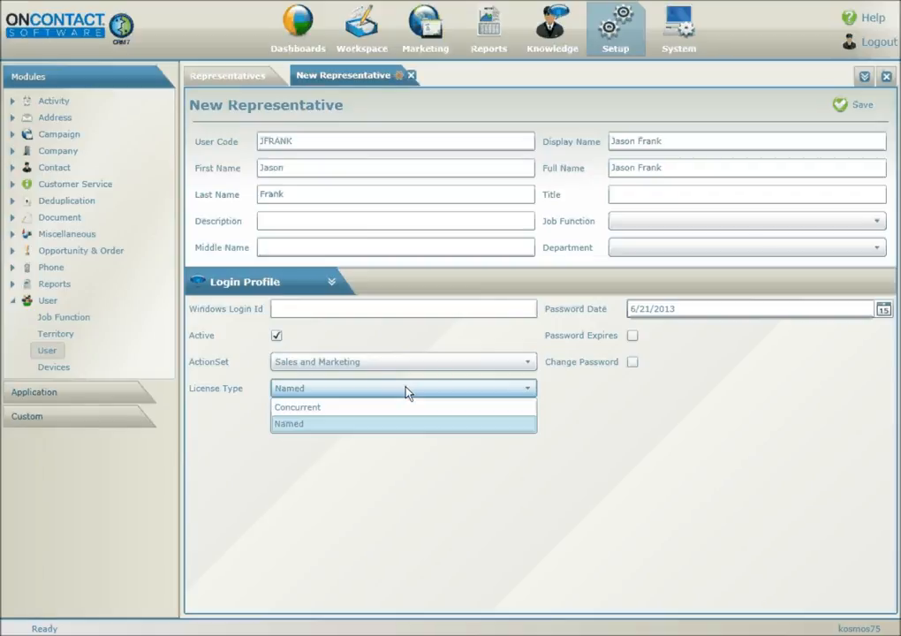
pyautogui.click(407, 392)
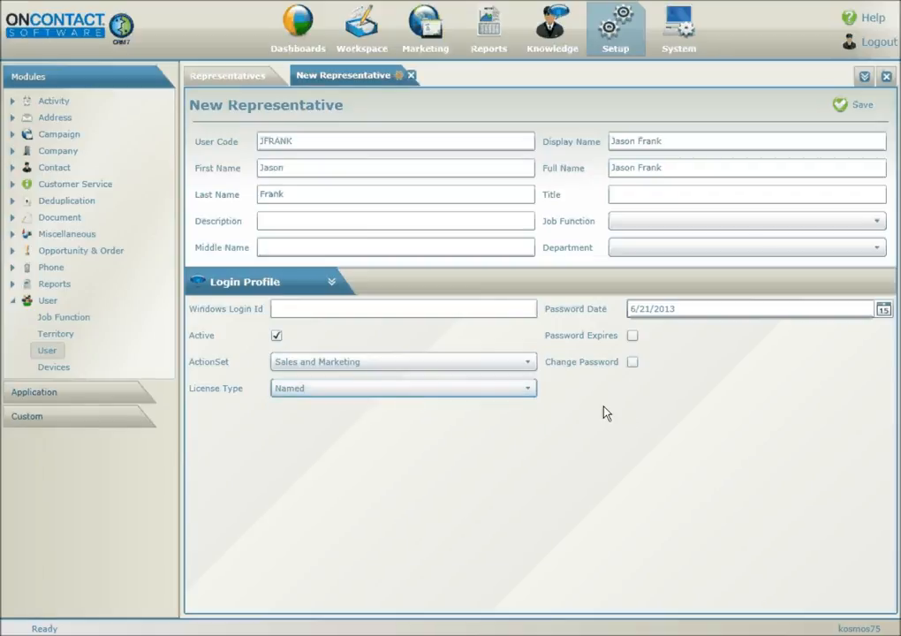
# - In the Groups section, add the representative to the Public and Sales and Marketing groups
pyautogui.click(332, 283)
pyautogui.click(288, 335)
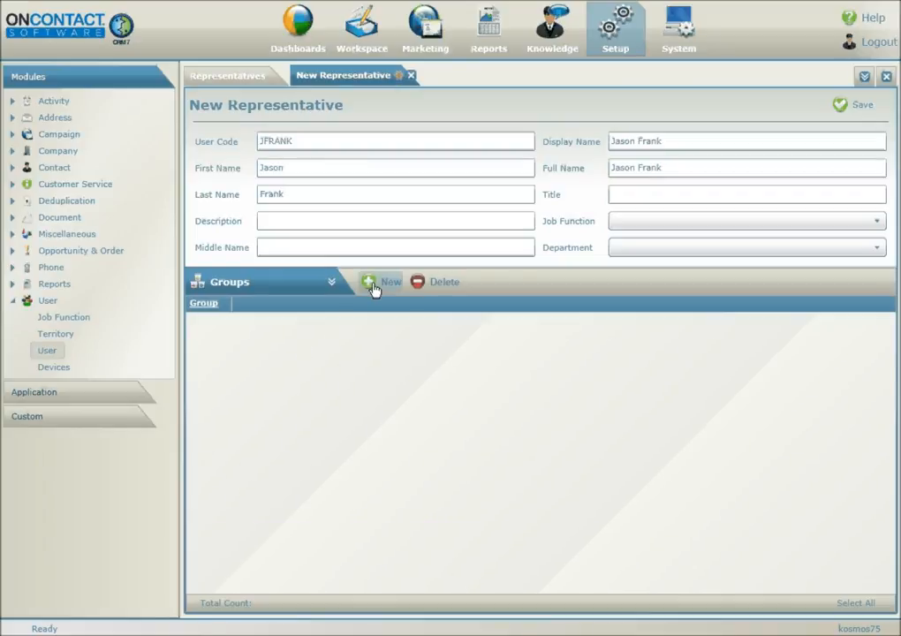
pyautogui.click(373, 284)
pyautogui.click(224, 321)
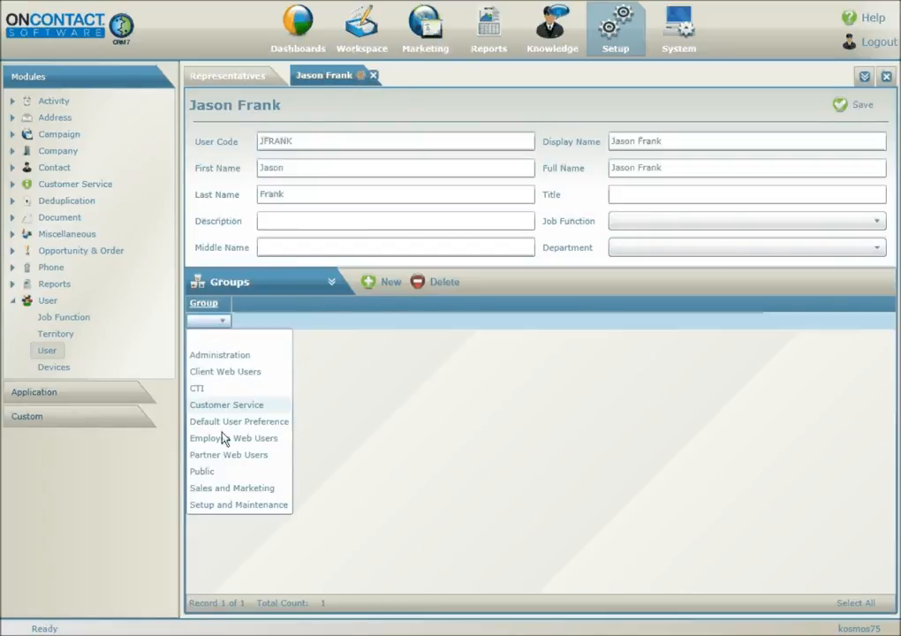
pyautogui.click(216, 474)
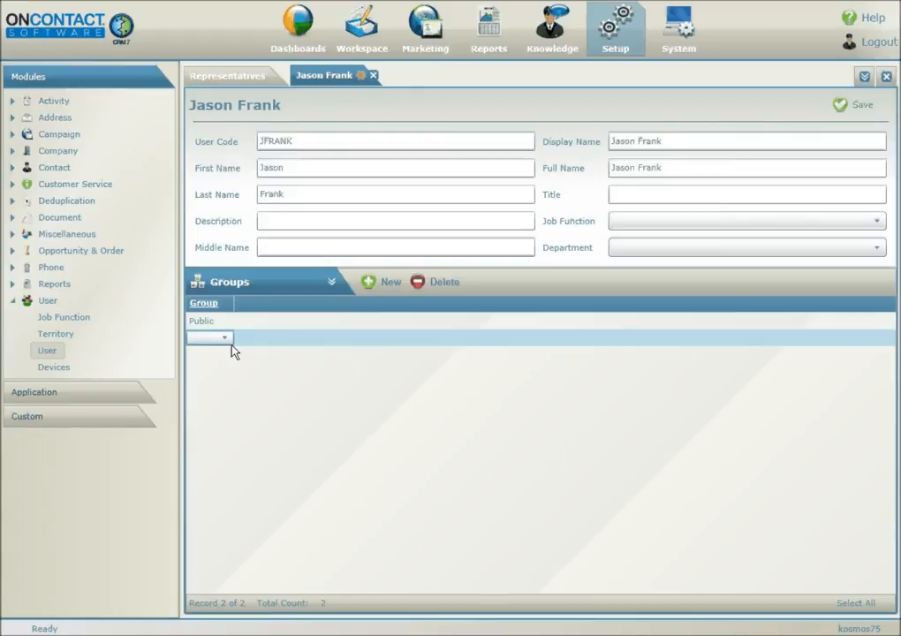
pyautogui.click(228, 339)
pyautogui.click(247, 503)
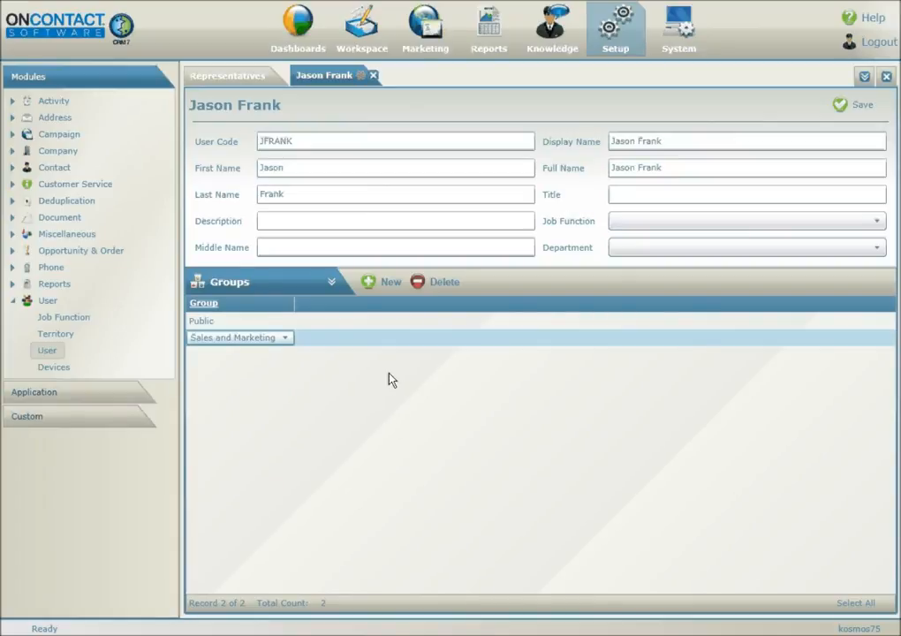
# - Add Setup and Maintenance and Administration group rows for the representative
pyautogui.click(387, 284)
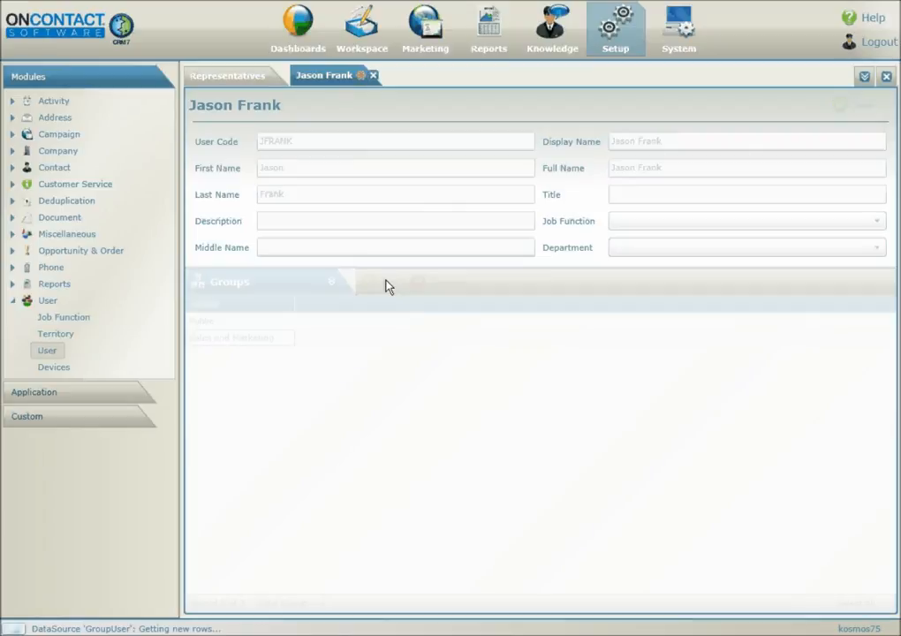
pyautogui.click(286, 355)
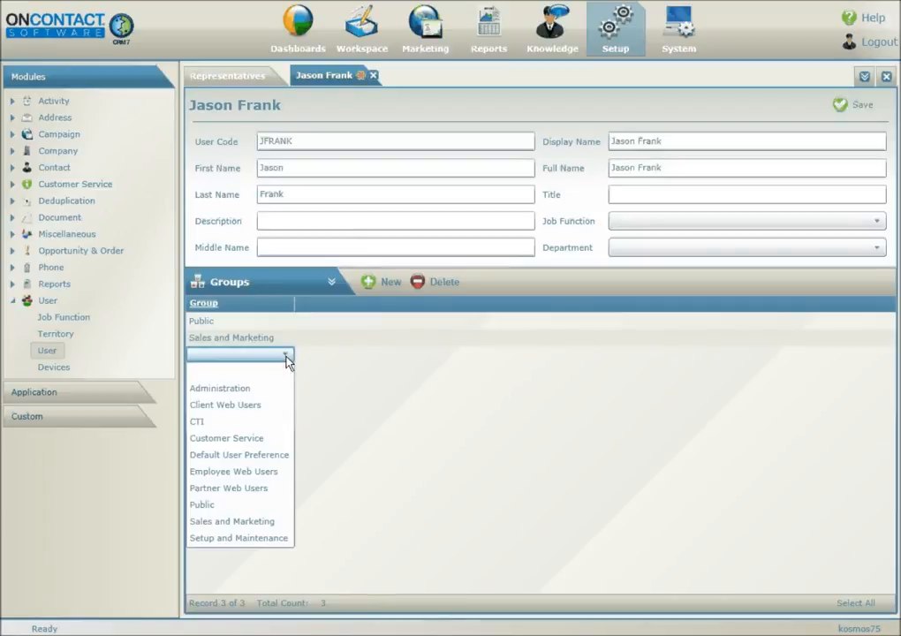
pyautogui.click(252, 538)
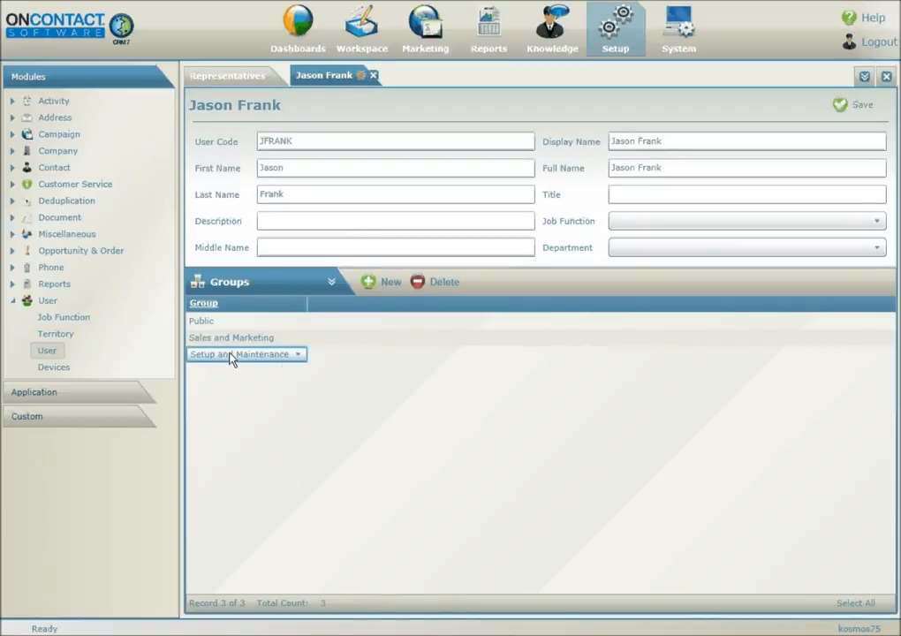
pyautogui.click(309, 359)
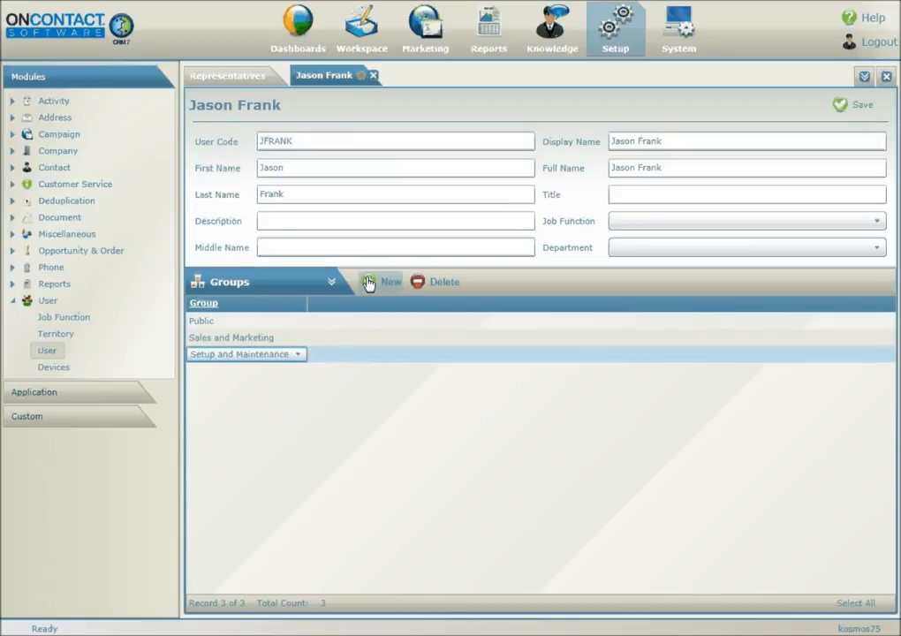
pyautogui.click(369, 283)
pyautogui.click(299, 372)
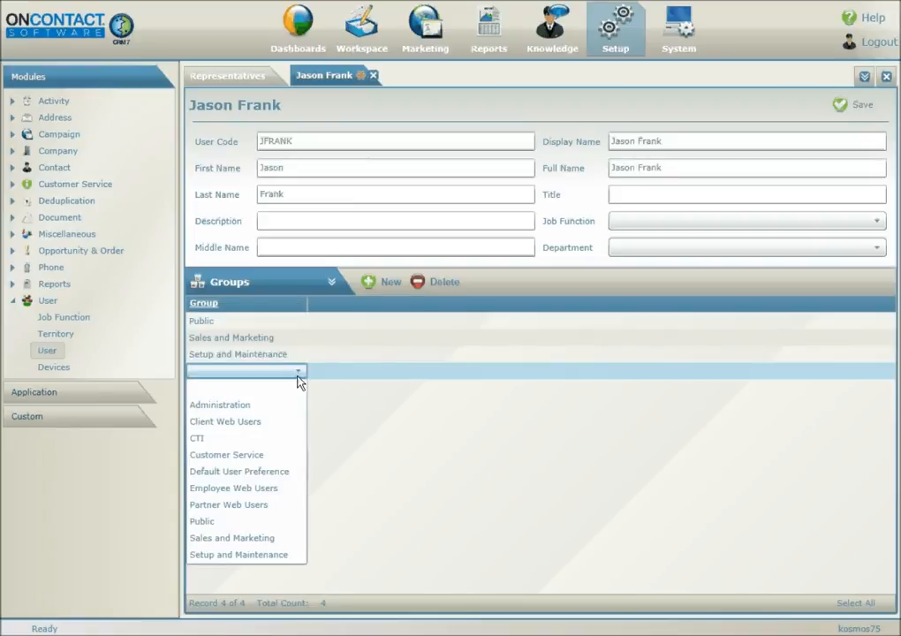
pyautogui.click(265, 405)
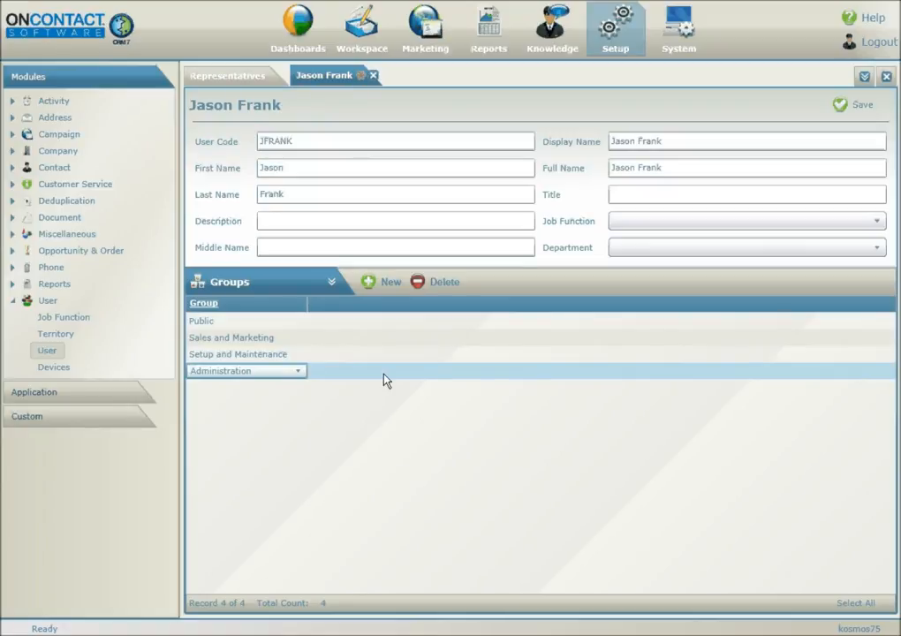
# - Add a test e-mail address in the Email Addresses section
pyautogui.click(332, 282)
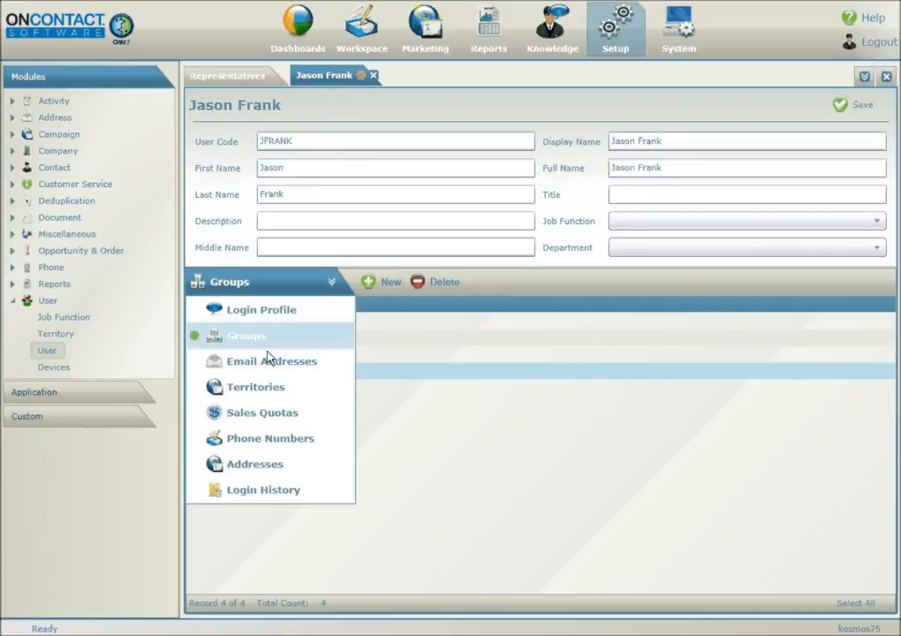
pyautogui.click(283, 370)
pyautogui.click(372, 285)
pyautogui.write('test@test.com')
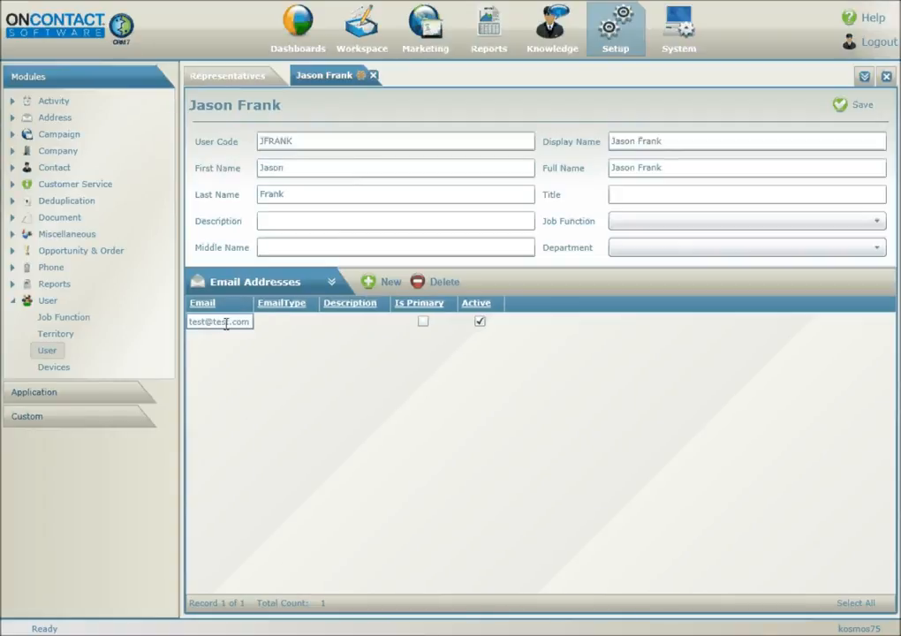
pyautogui.click(615, 204)
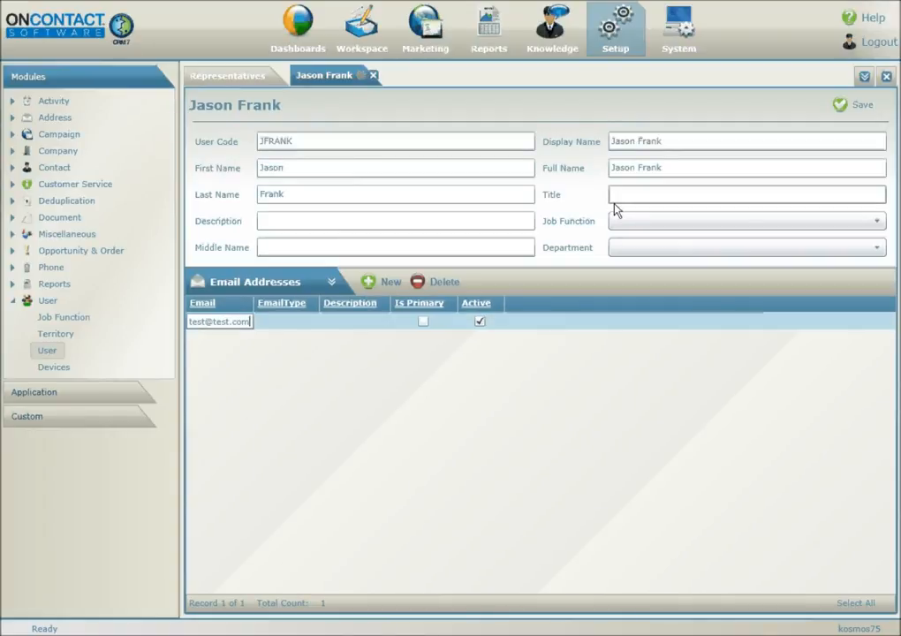
# - Review the Territories, Sales Quotas, Phone Numbers, Addresses and Login History sections
pyautogui.click(331, 283)
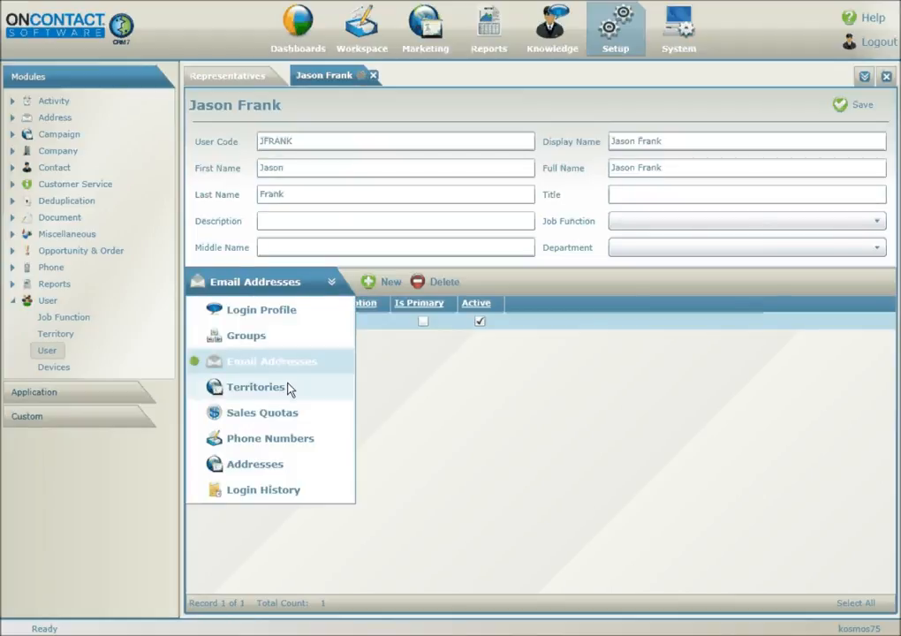
pyautogui.click(288, 385)
pyautogui.click(320, 284)
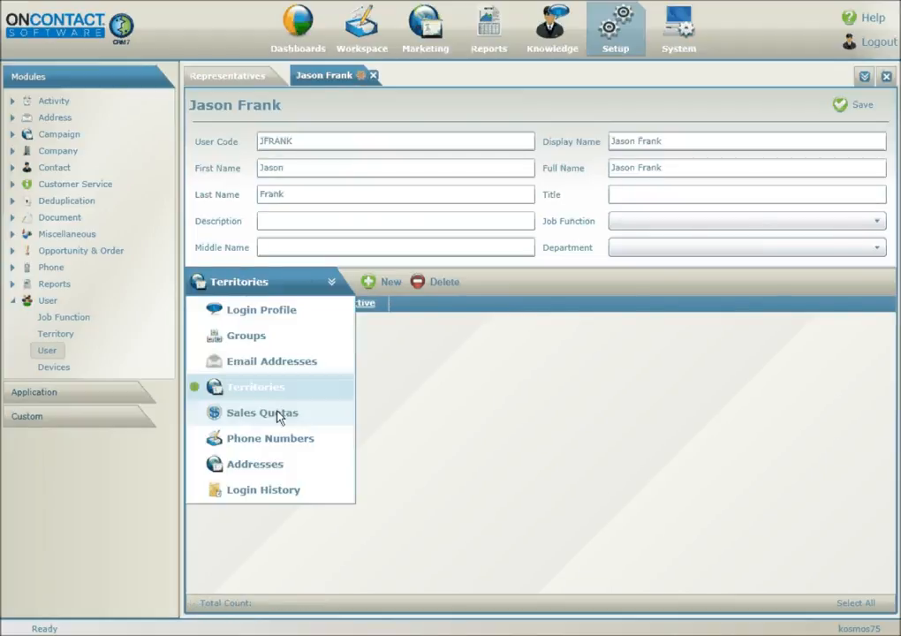
pyautogui.click(307, 415)
pyautogui.click(330, 282)
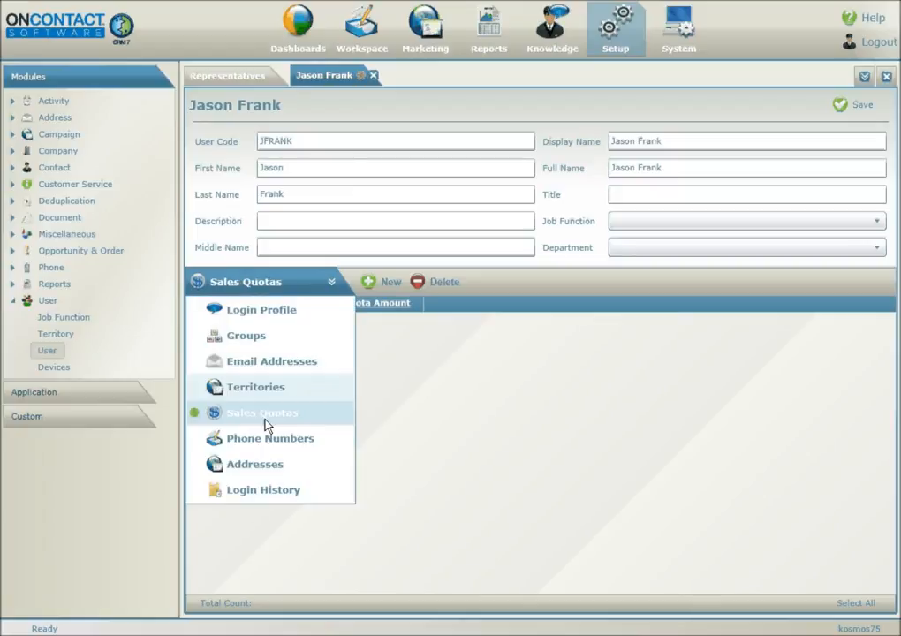
pyautogui.click(269, 437)
pyautogui.click(304, 283)
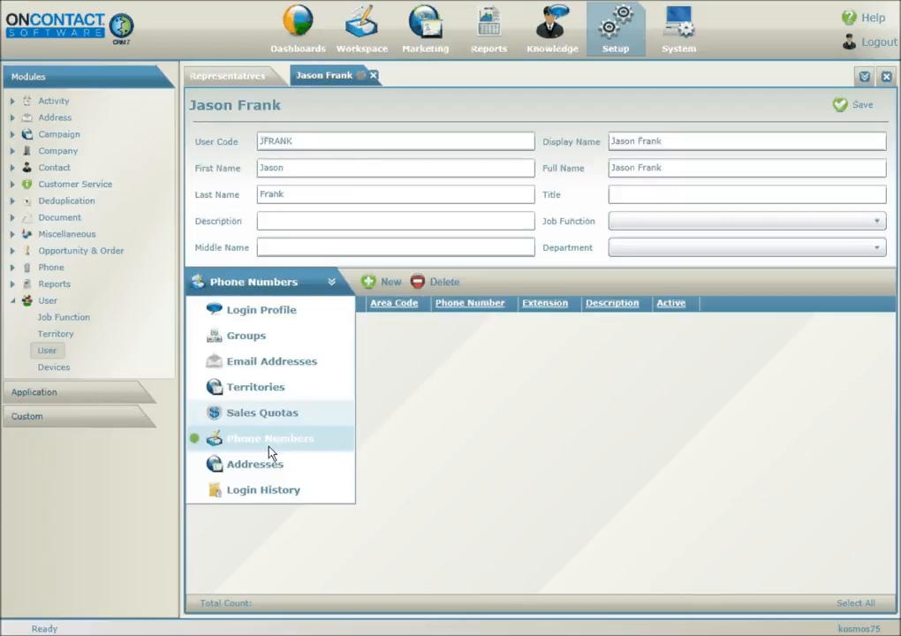
pyautogui.click(260, 465)
pyautogui.click(318, 281)
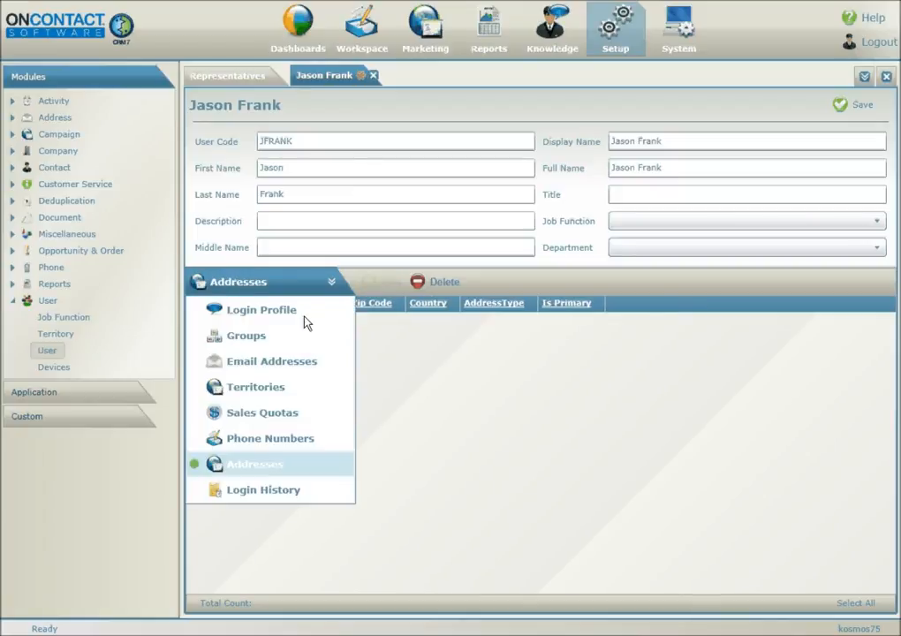
pyautogui.click(273, 492)
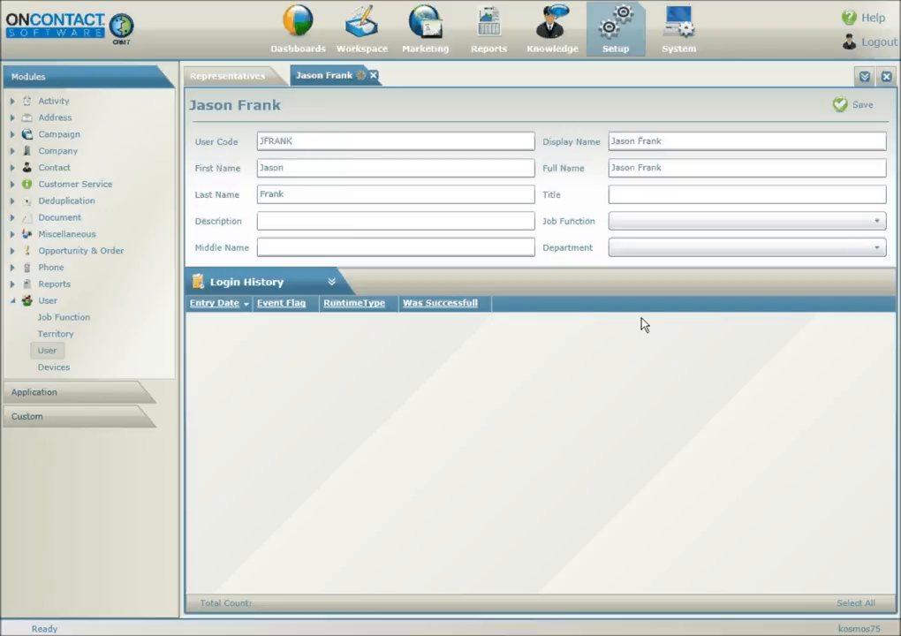
# - Save the record, entering and confirming the login password in the Set Password dialog
pyautogui.click(859, 107)
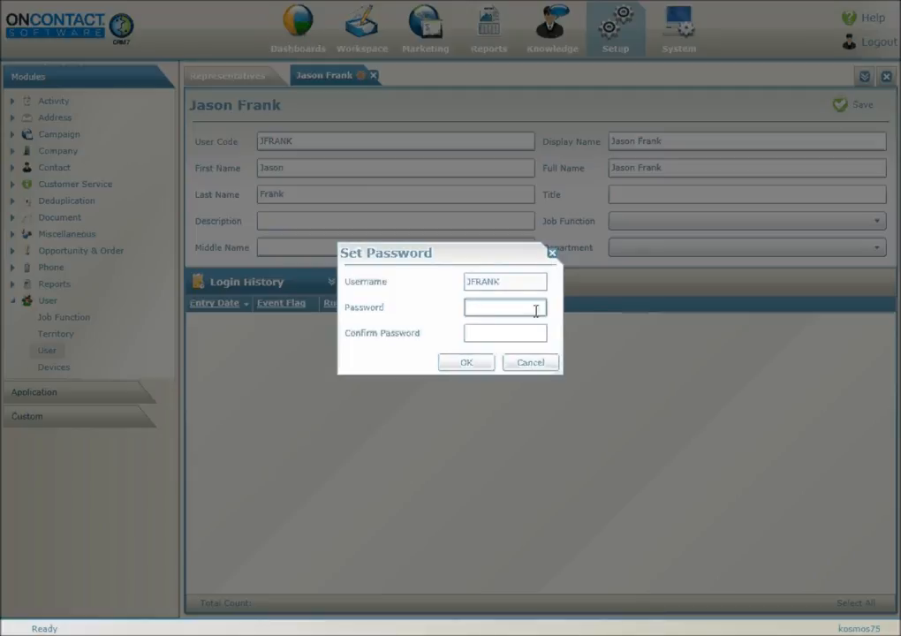
pyautogui.write('•••')
pyautogui.press('BackSpace')
pyautogui.press('BackSpace')
pyautogui.press('BackSpace')
pyautogui.write('••••••••••')
pyautogui.press('Tab')
pyautogui.write('••••••••')
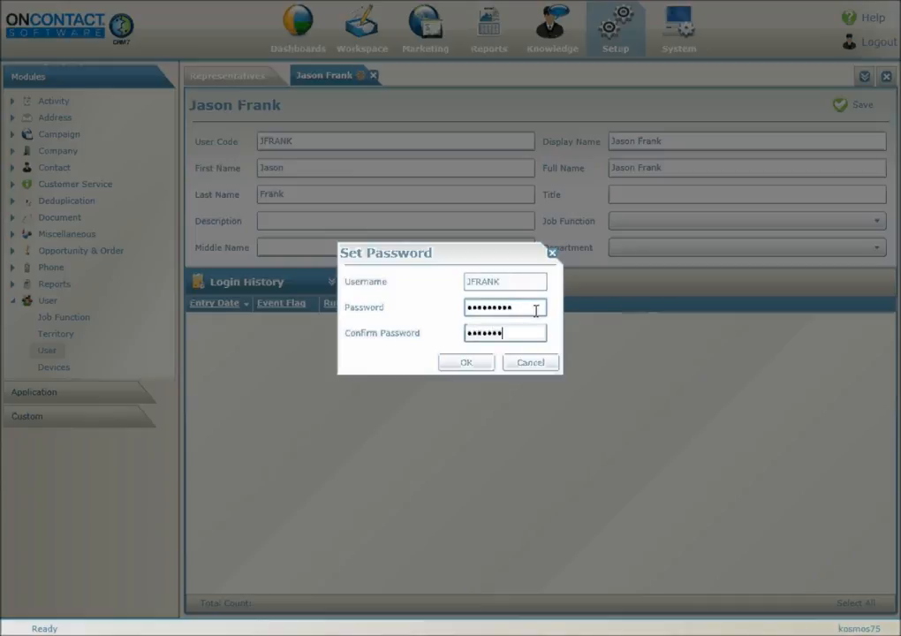
pyautogui.press('BackSpace')
pyautogui.press('BackSpace')
pyautogui.press('BackSpace')
pyautogui.press('BackSpace')
pyautogui.press('BackSpace')
pyautogui.press('BackSpace')
pyautogui.press('BackSpace')
pyautogui.press('BackSpace')
pyautogui.write('••••••••••')
pyautogui.click(477, 370)
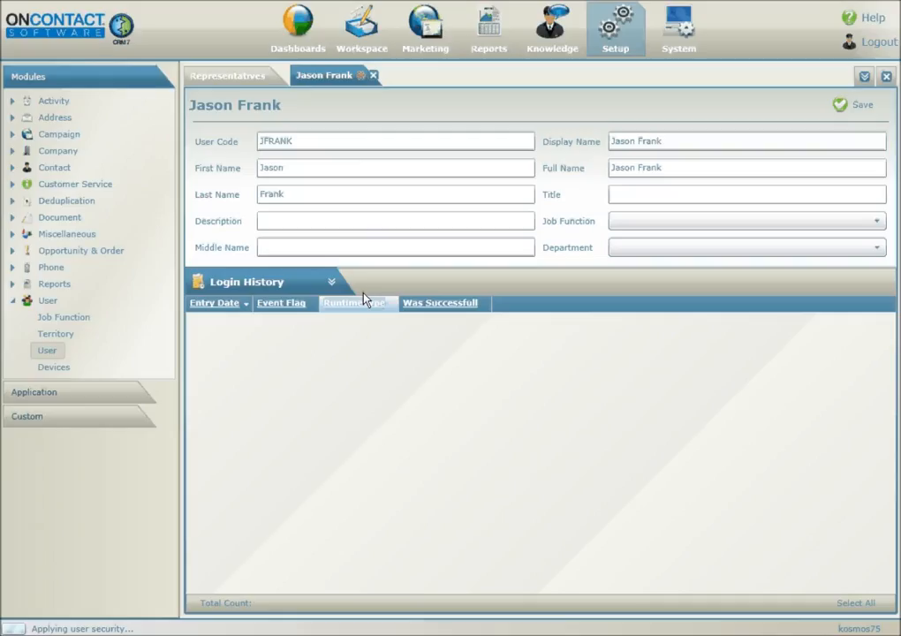
# - Switch the detail panel to the Login Profile section
pyautogui.click(336, 282)
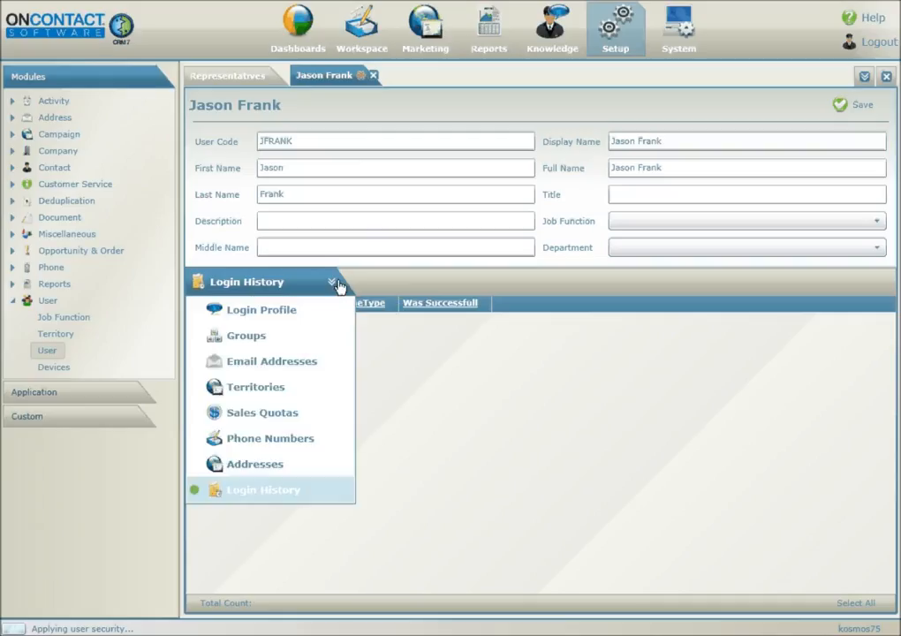
pyautogui.click(307, 305)
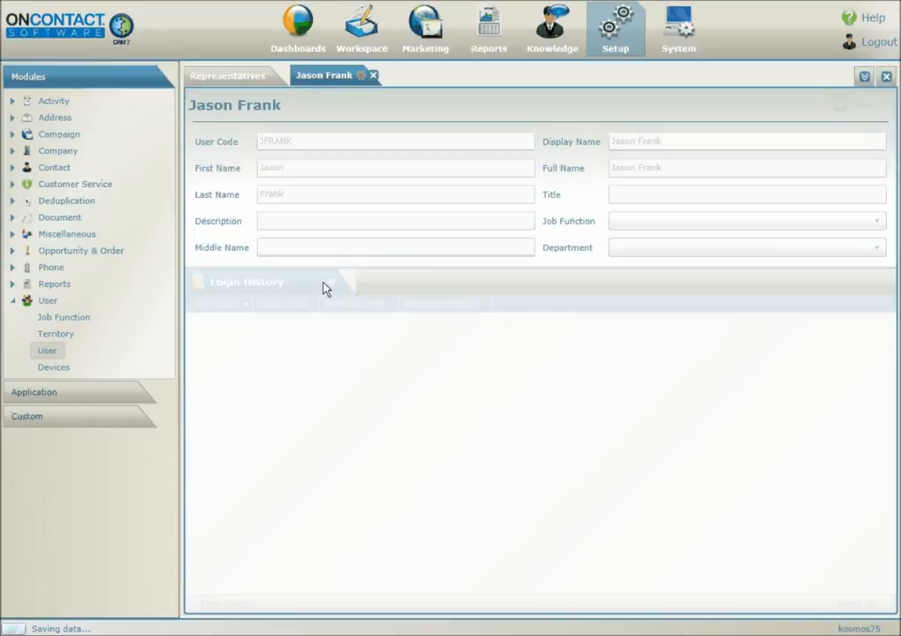
pyautogui.click(327, 285)
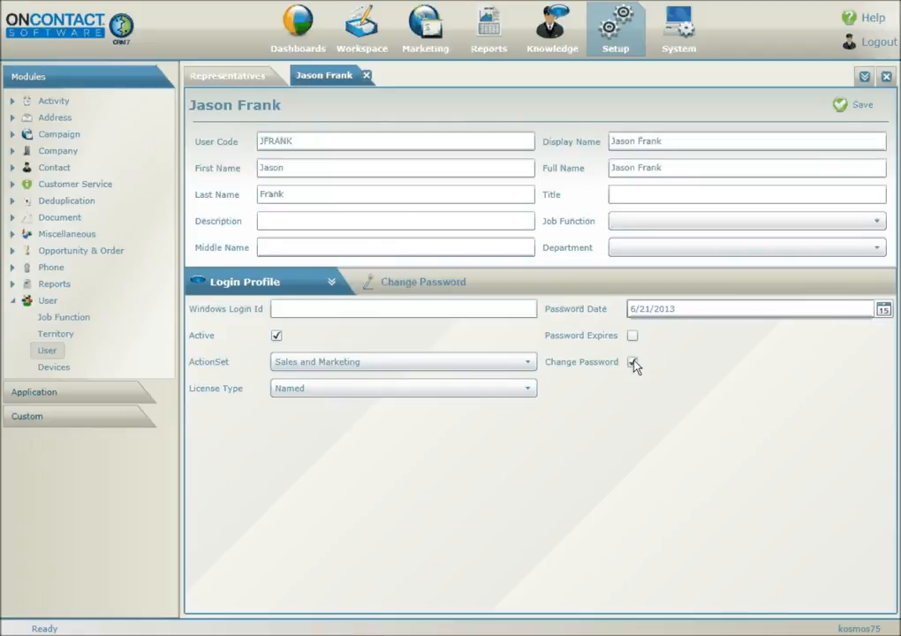
# - Clear the Change Password option and save the representative
pyautogui.click(634, 361)
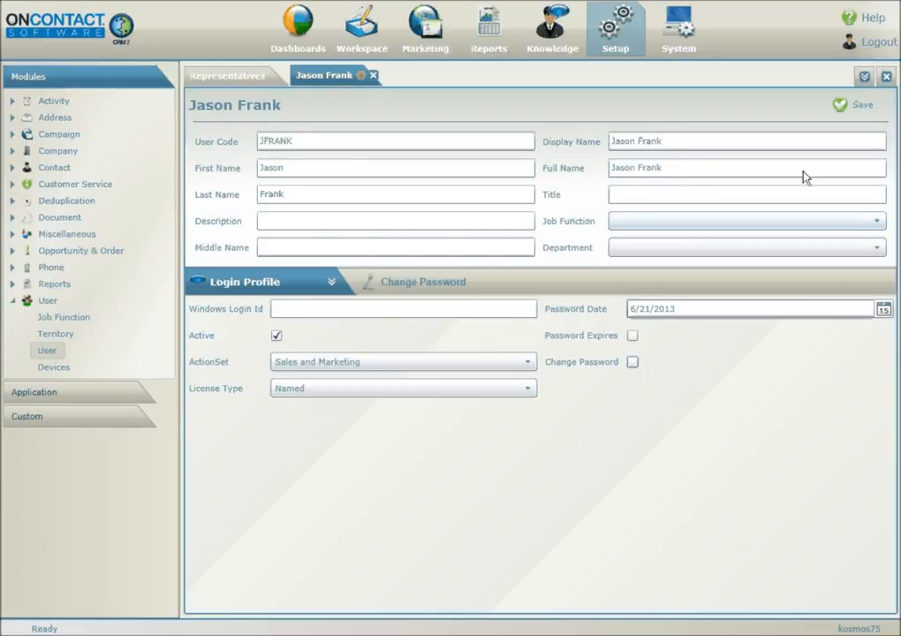
pyautogui.click(853, 107)
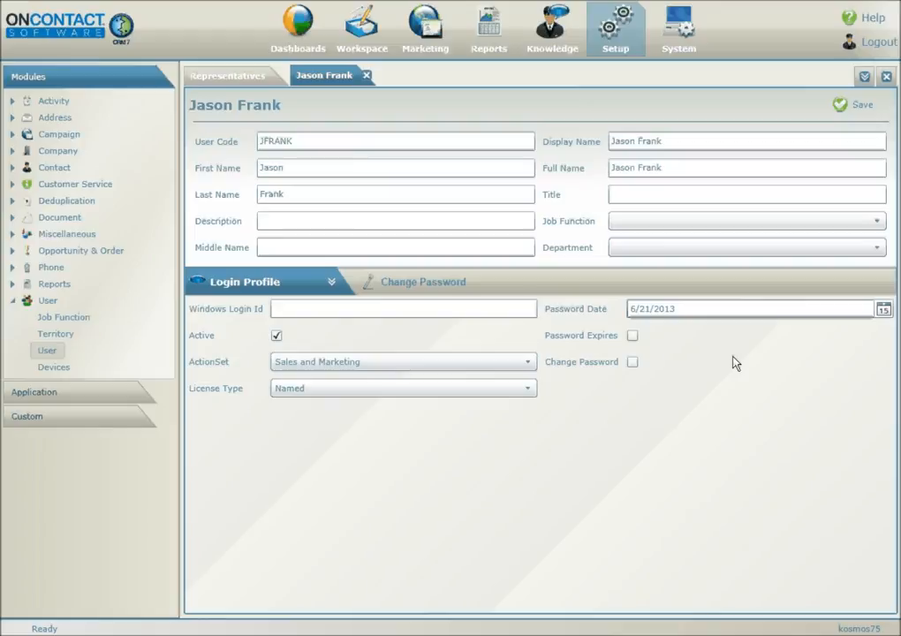
# - Enter and confirm a new login password in the Set Password dialog
pyautogui.click(422, 283)
pyautogui.click(482, 308)
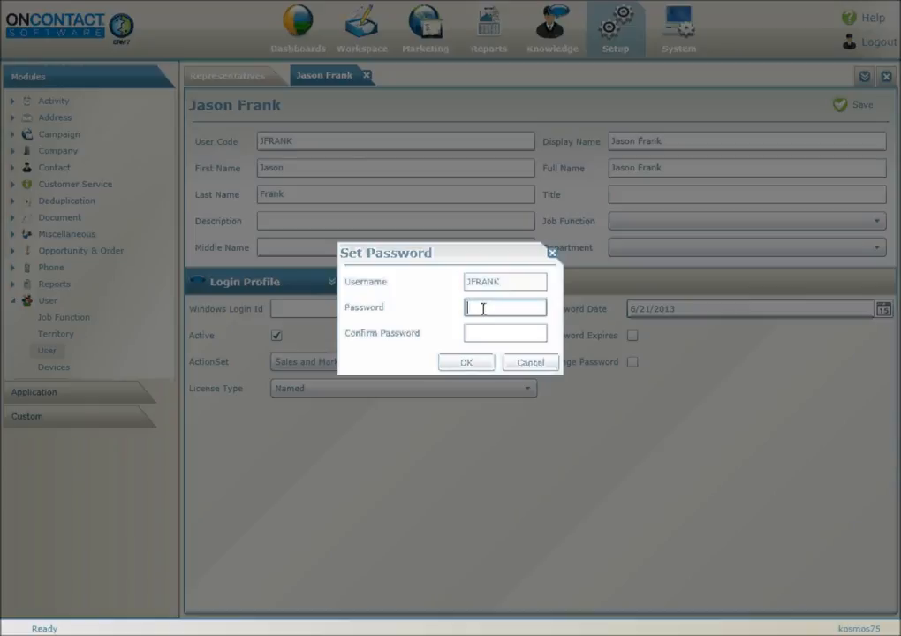
pyautogui.write('••••••••••')
pyautogui.press('Tab')
pyautogui.write('••••••••••')
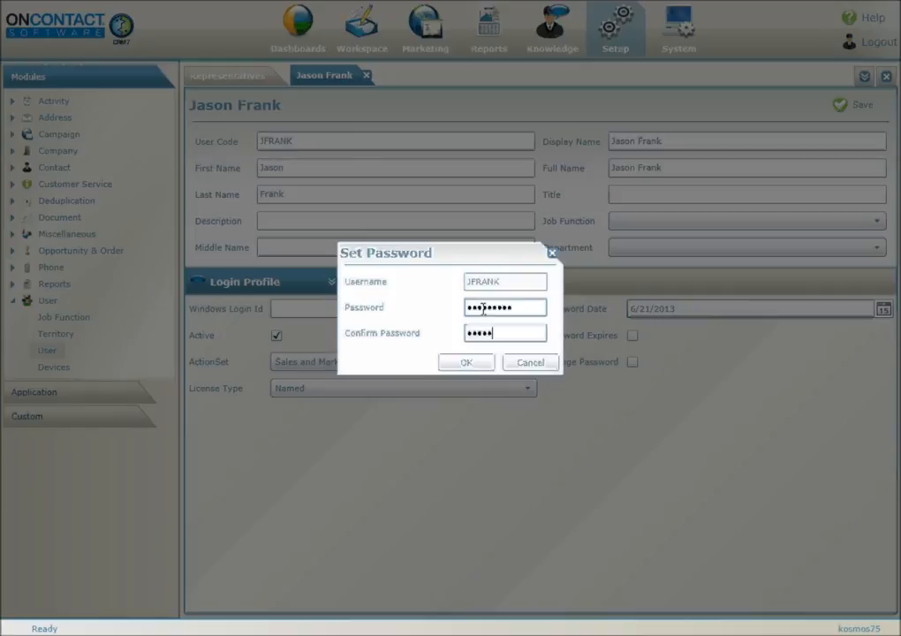
pyautogui.click(487, 365)
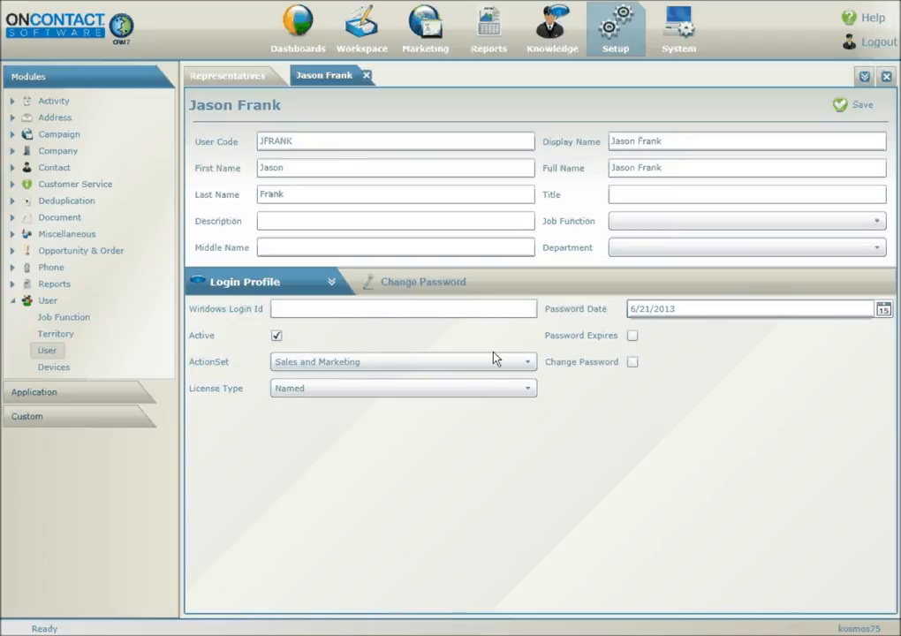
# - Uncheck Active to deactivate the representative, then save the record
pyautogui.click(276, 337)
pyautogui.click(856, 105)
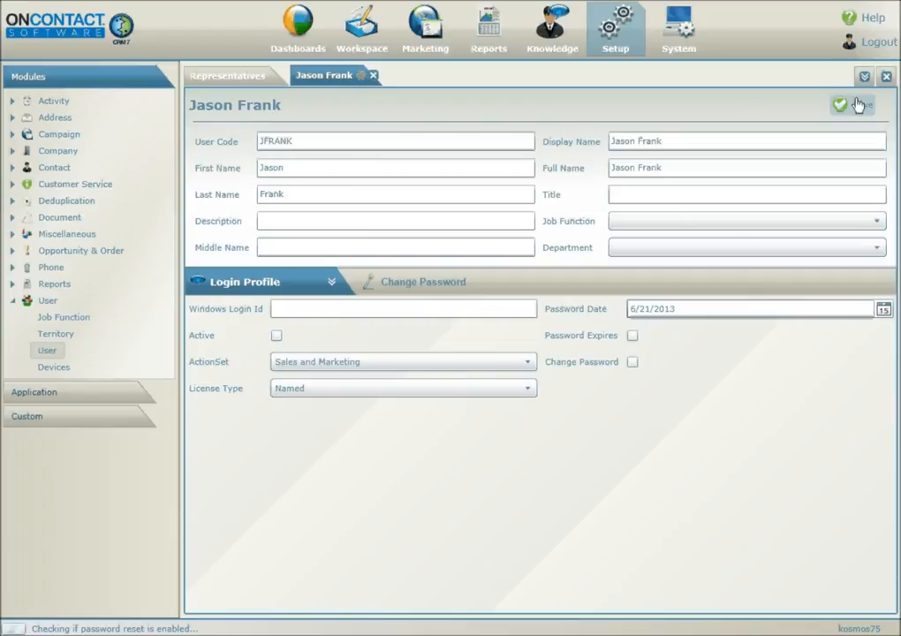